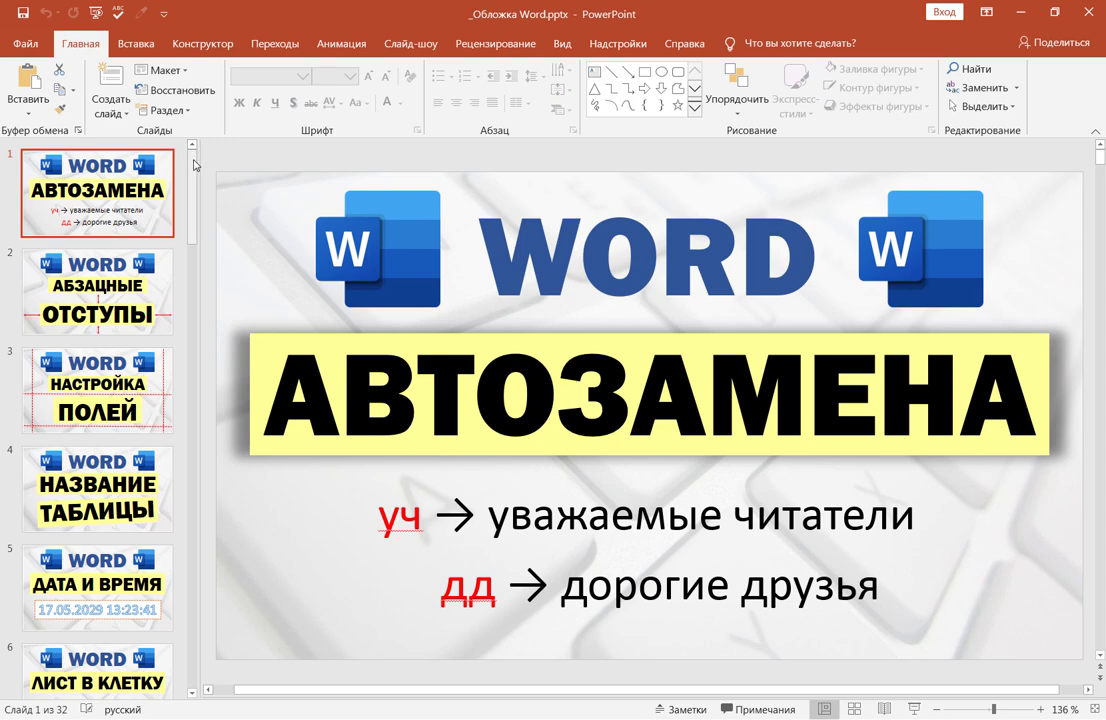
Step: Scroll through the slide thumbnails and display slide 23, the EXCEL table cover
scroll(189, 316, down, 6)
drag(189, 316, 219, 634)
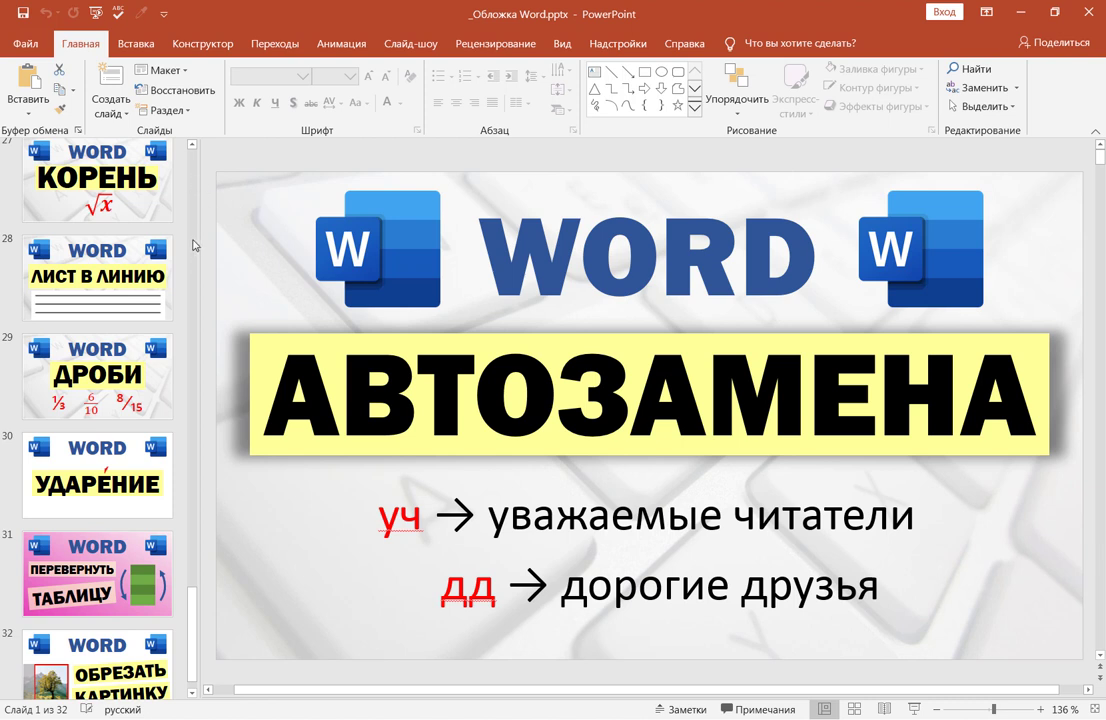
scroll(194, 245, up, 6)
click(115, 340)
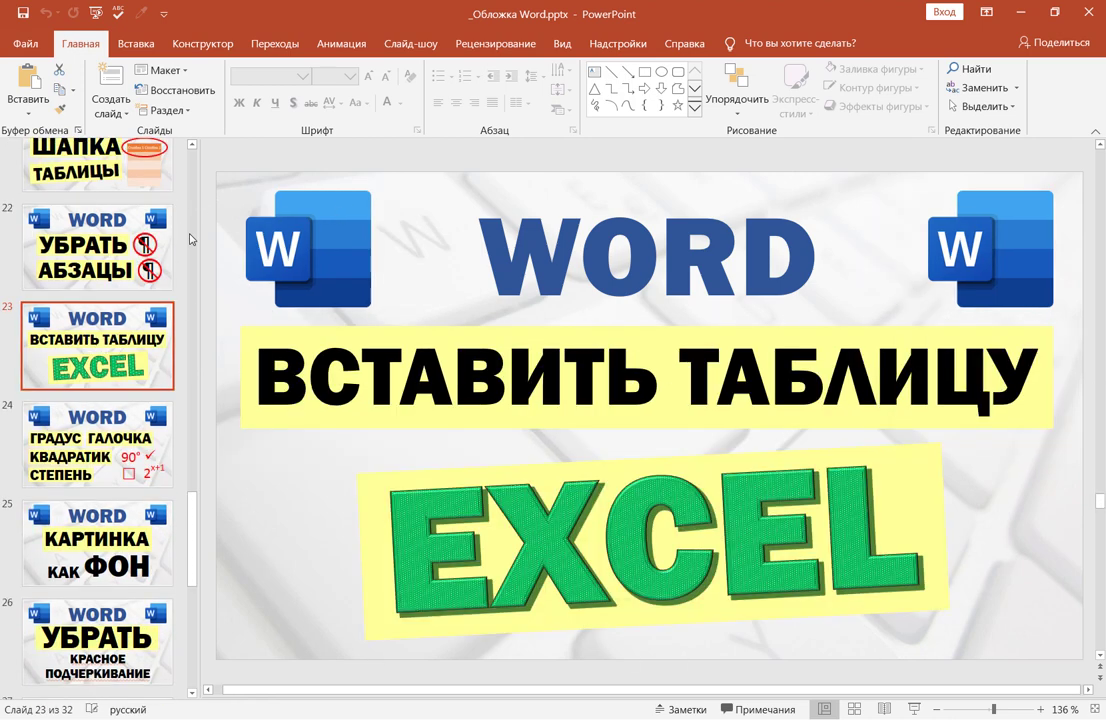
Step: Display slide 16, the РИСОВАНИЕ cover, then slide 11, the ПИСАТЬ НАД ЧЕРТОЙ cover
scroll(160, 205, up, 6)
click(100, 305)
click(110, 222)
scroll(190, 220, up, 5)
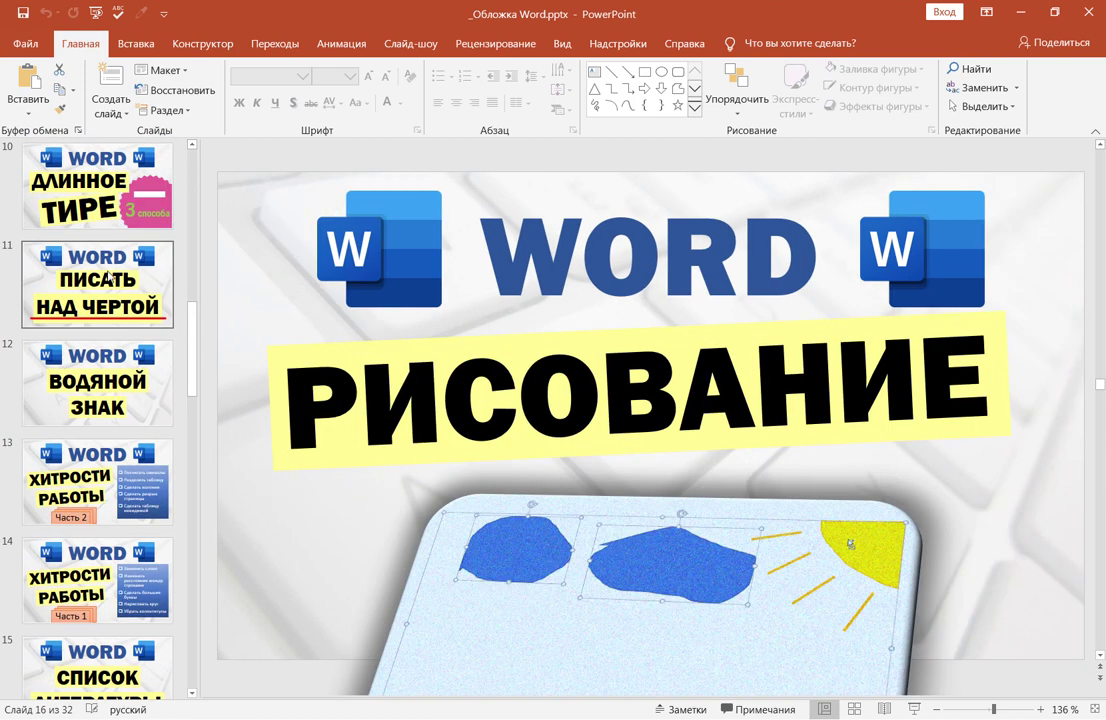
click(110, 277)
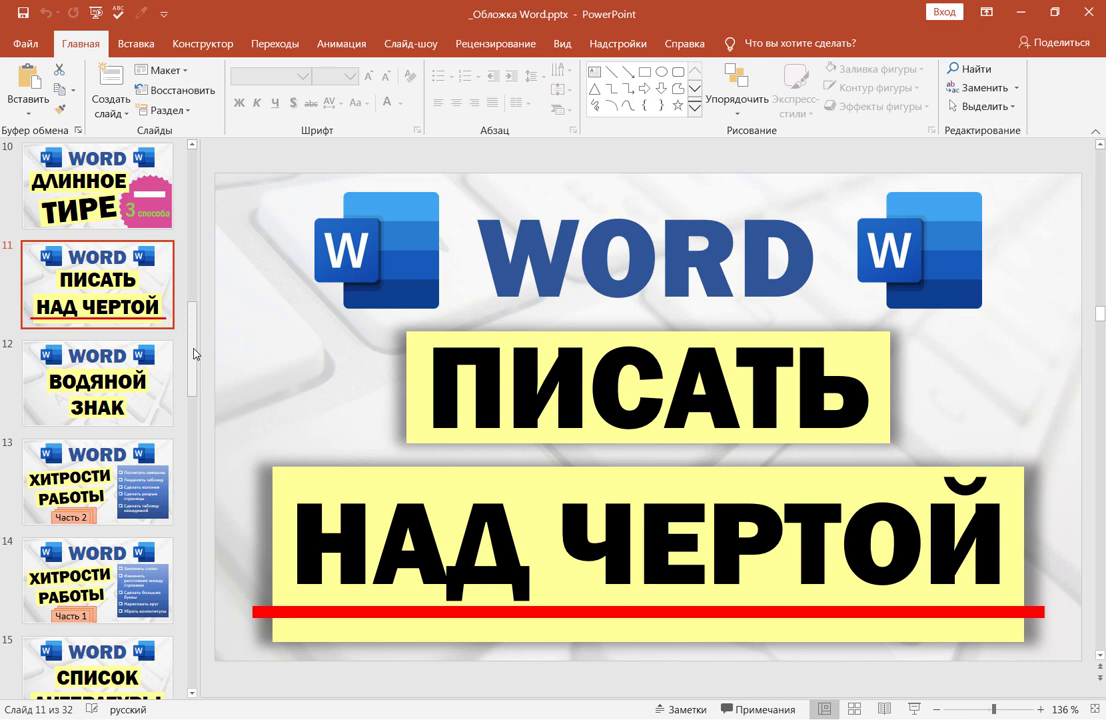
drag(195, 353, 197, 426)
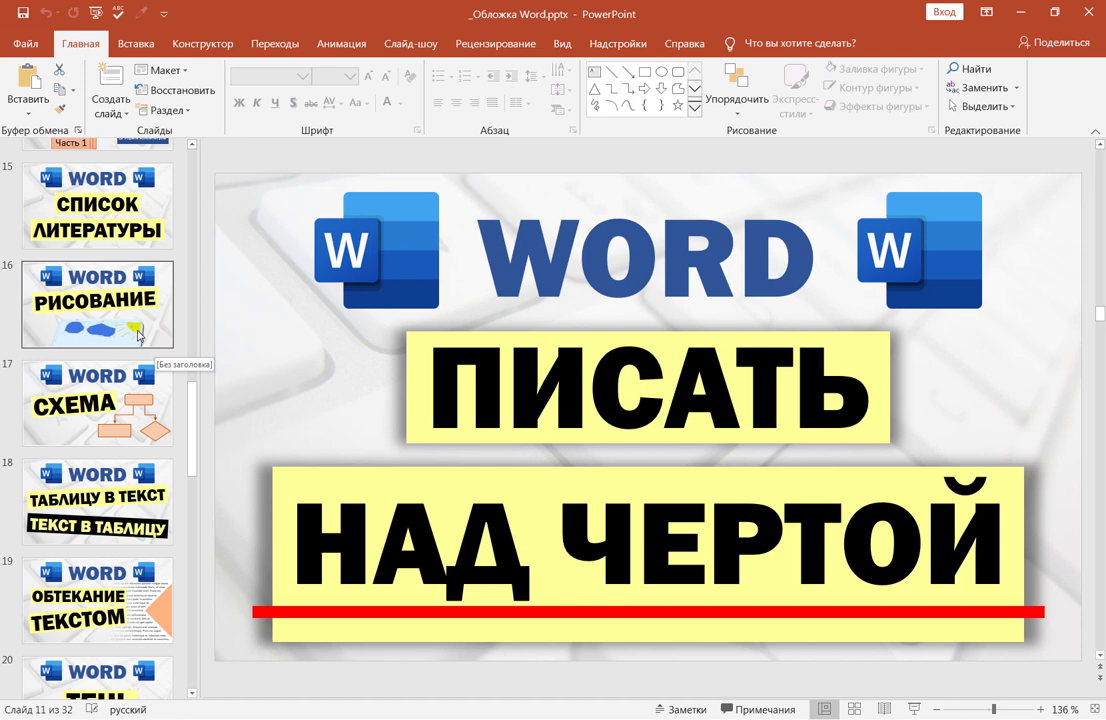
drag(195, 432, 219, 287)
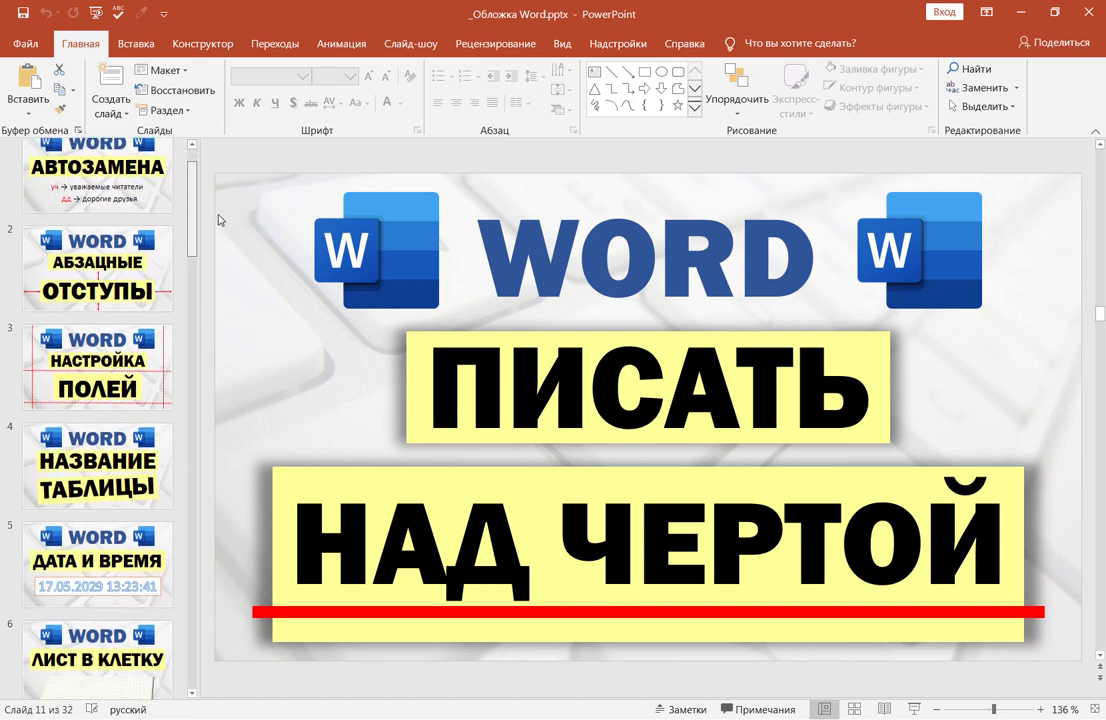
Step: Duplicate slide 10, the ДЛИННОЕ ТИРЕ cover, and move the copy up one position
click(90, 330)
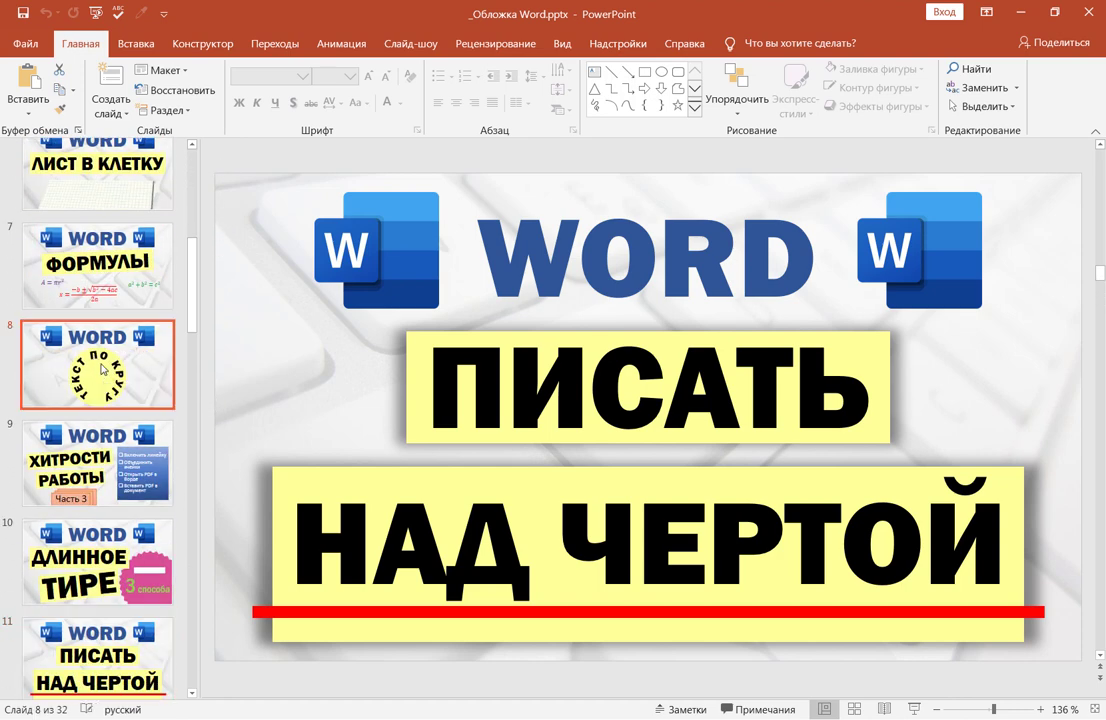
scroll(194, 298, down, 3)
click(97, 405)
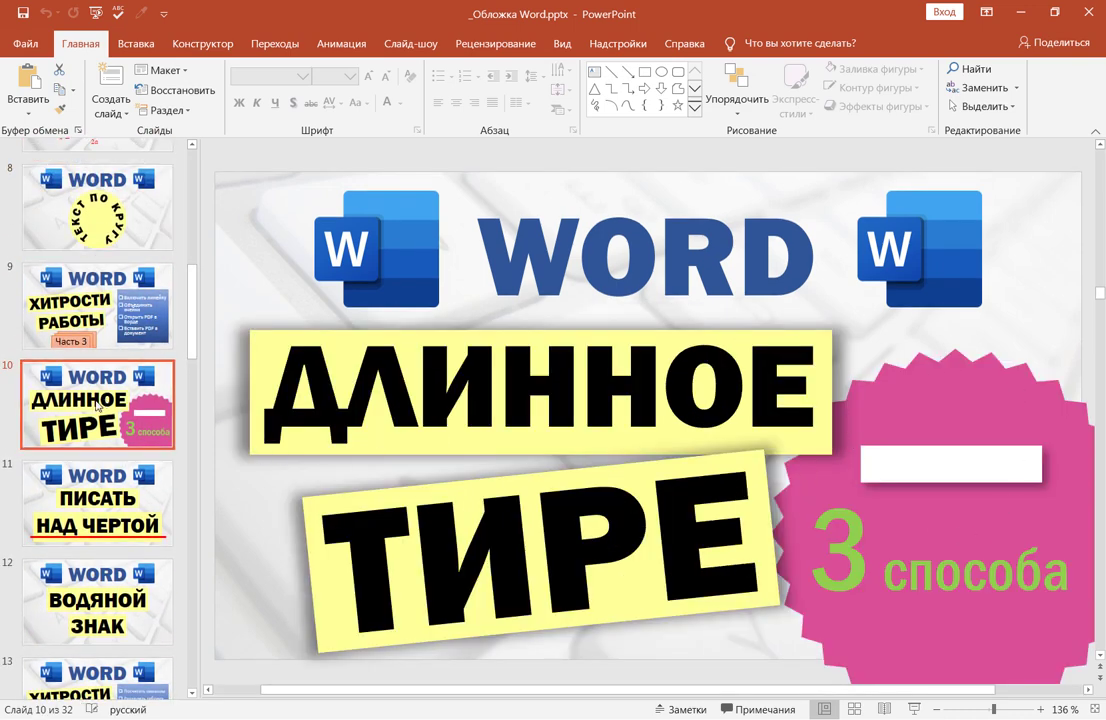
right_click(97, 400)
click(130, 514)
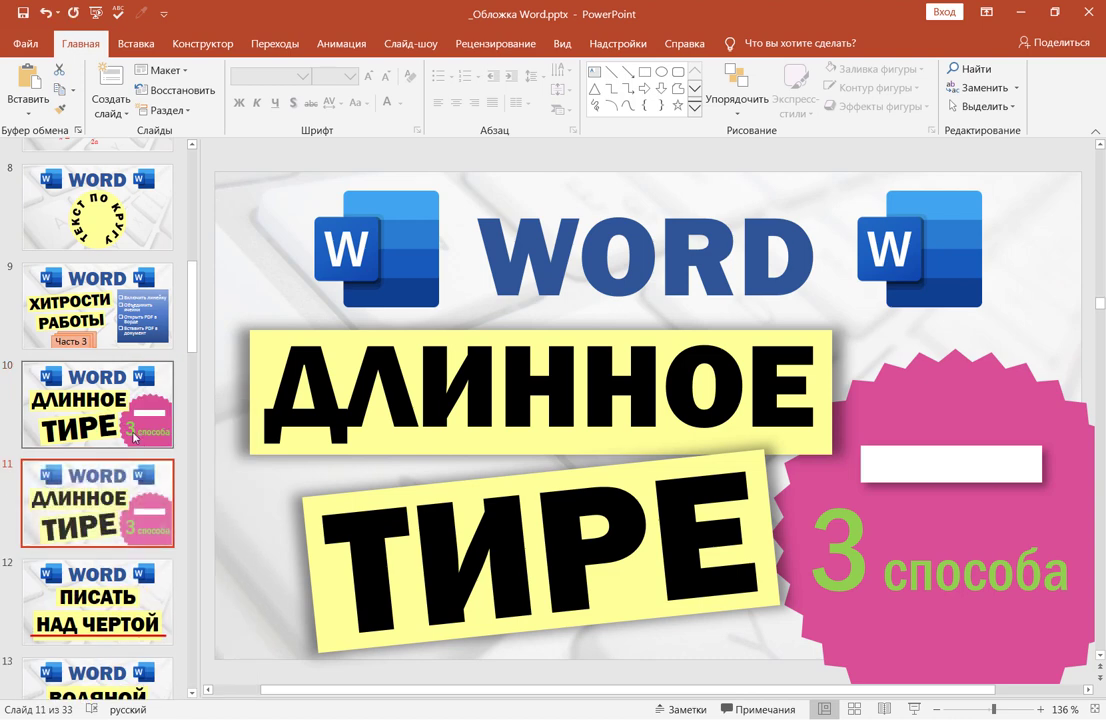
key(ctrl+Up)
key(ctrl+Up)
key(ctrl+Up)
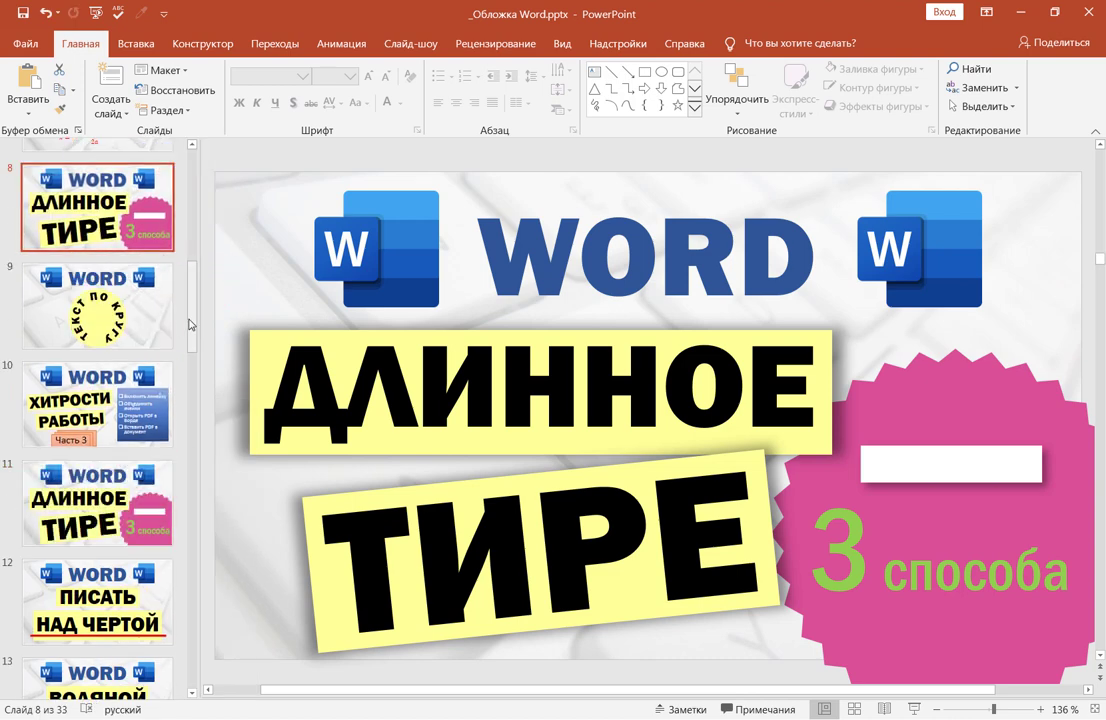
scroll(196, 250, up, 3)
Step: Drag the ДЛИННОЕ ТИРЕ copy above slide 1 so it opens the 33-slide deck
drag(97, 630, 113, 145)
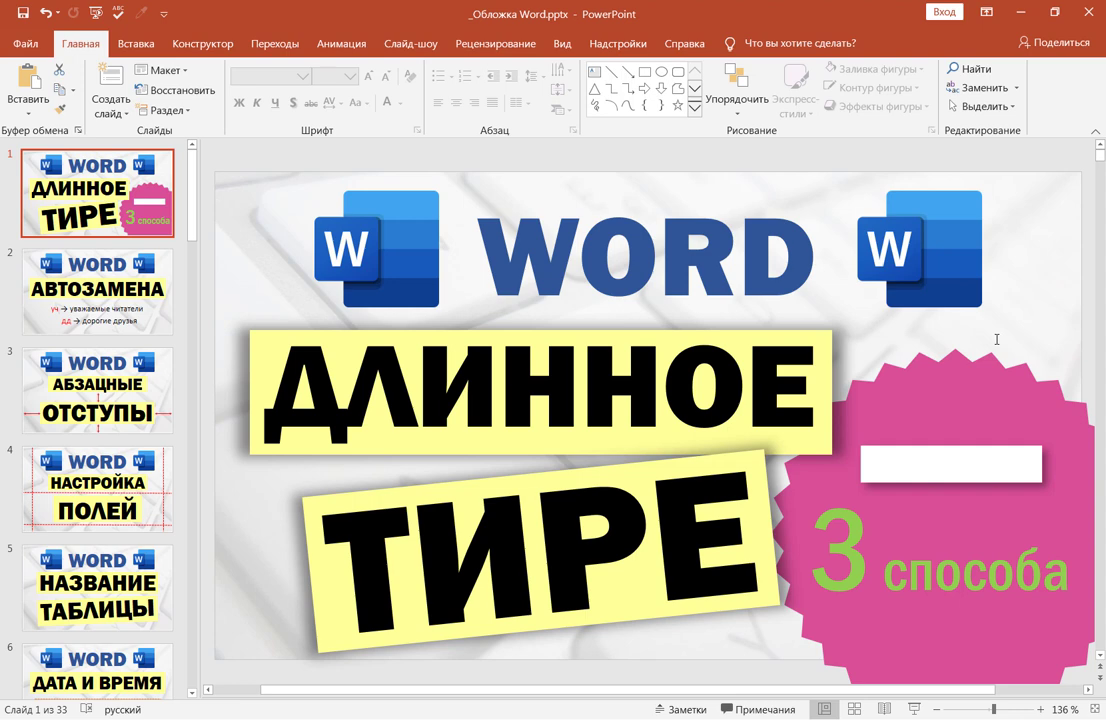
ctrl+scroll(996, 339, down, 7)
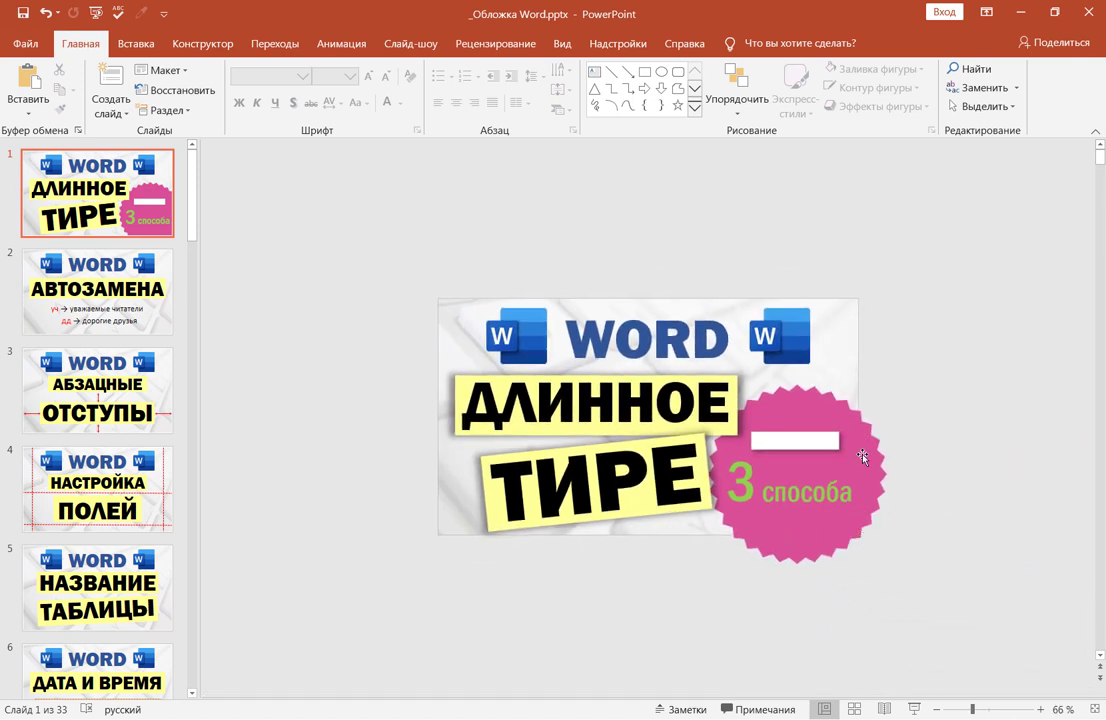
scroll(752, 457, up, 5)
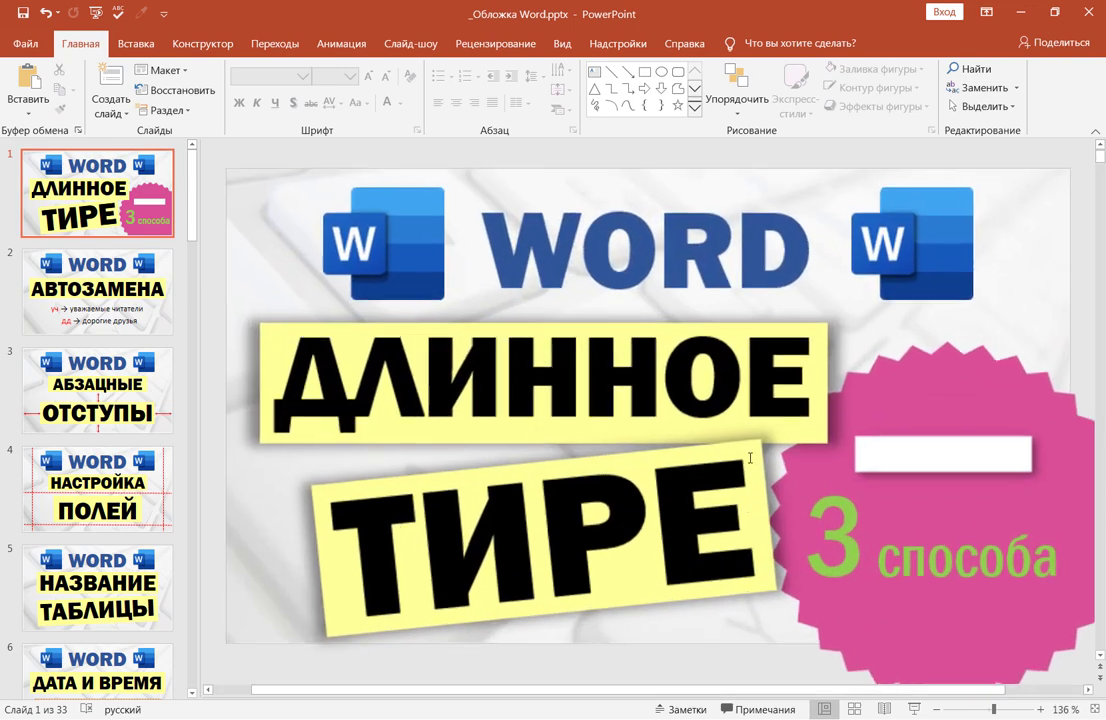